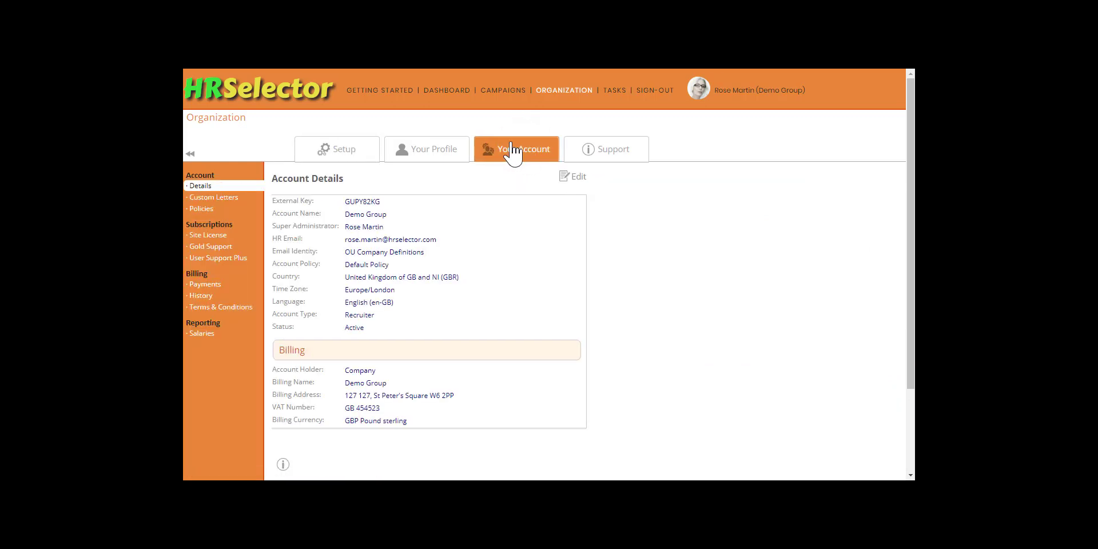
# - Open the P001 policy for editing and rename it "Demo South - Default Policy"
pyautogui.click(206, 209)
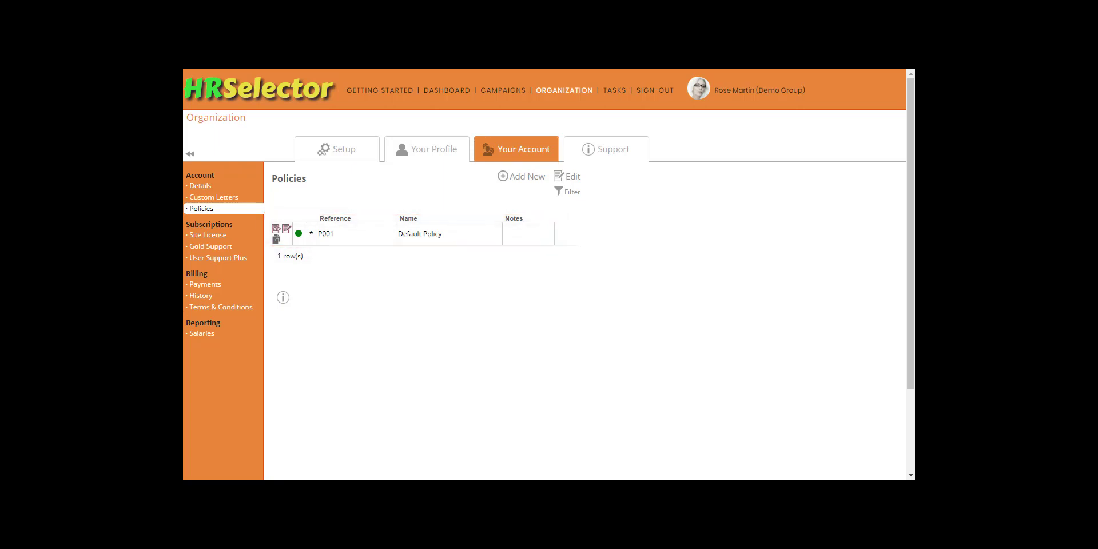
pyautogui.click(286, 228)
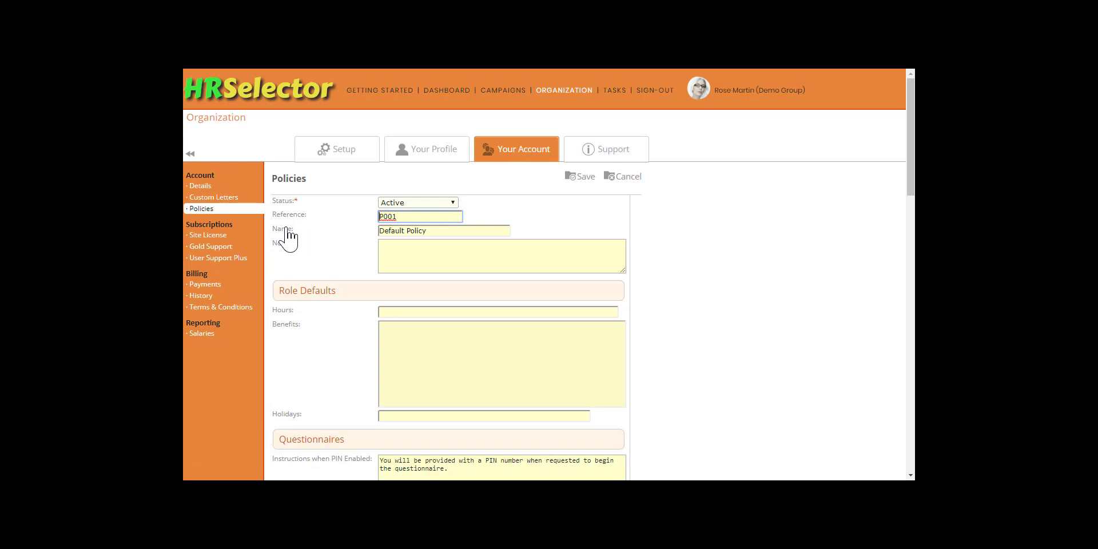
pyautogui.click(382, 231)
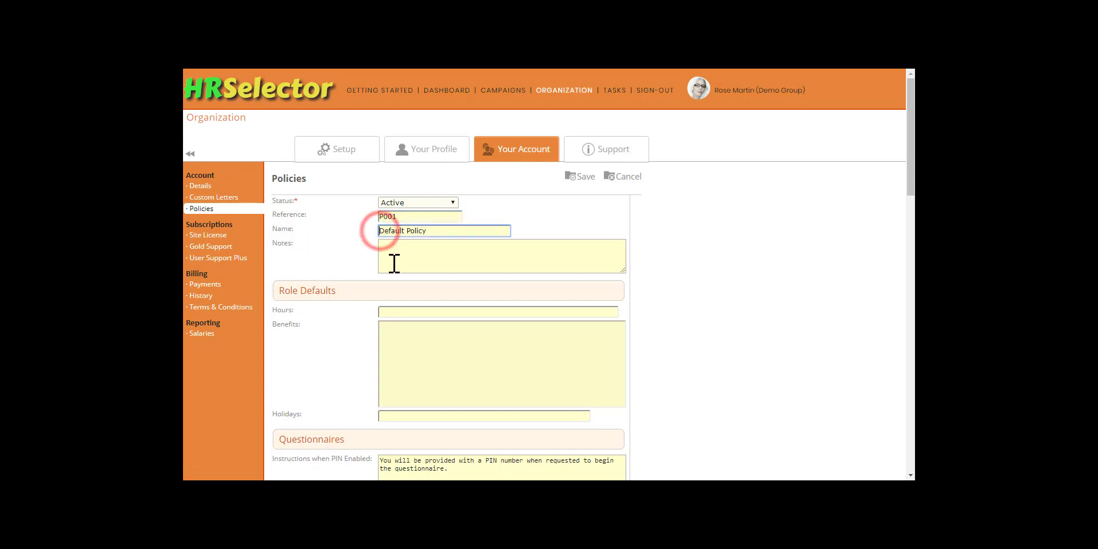
pyautogui.write('Demo South -')
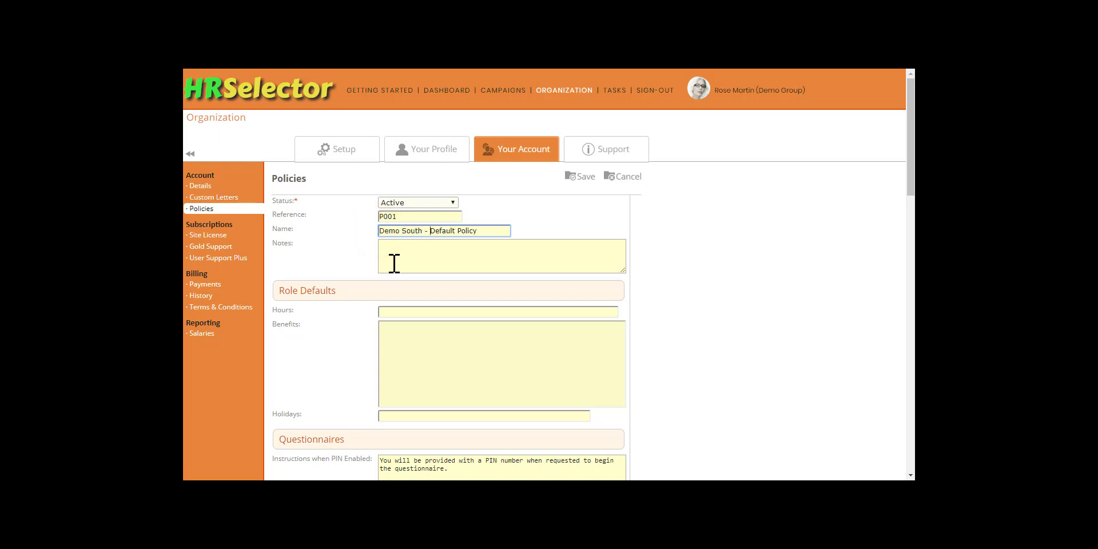
# - Enter the notes "Demo South Ltd's default Policy." and set the default hours to 40
pyautogui.click(394, 264)
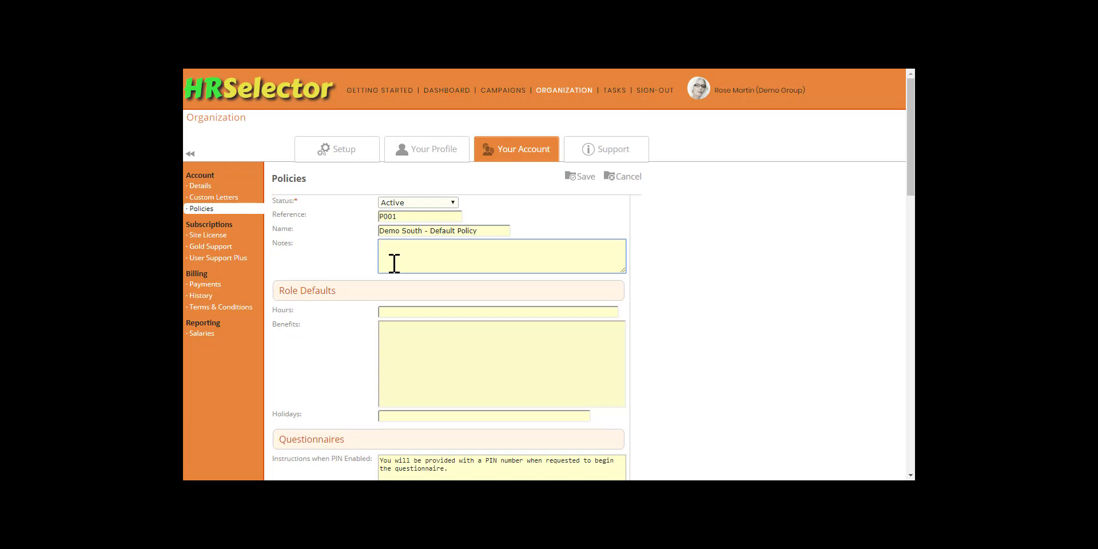
pyautogui.write("Demo South Ltd's default Policy.")
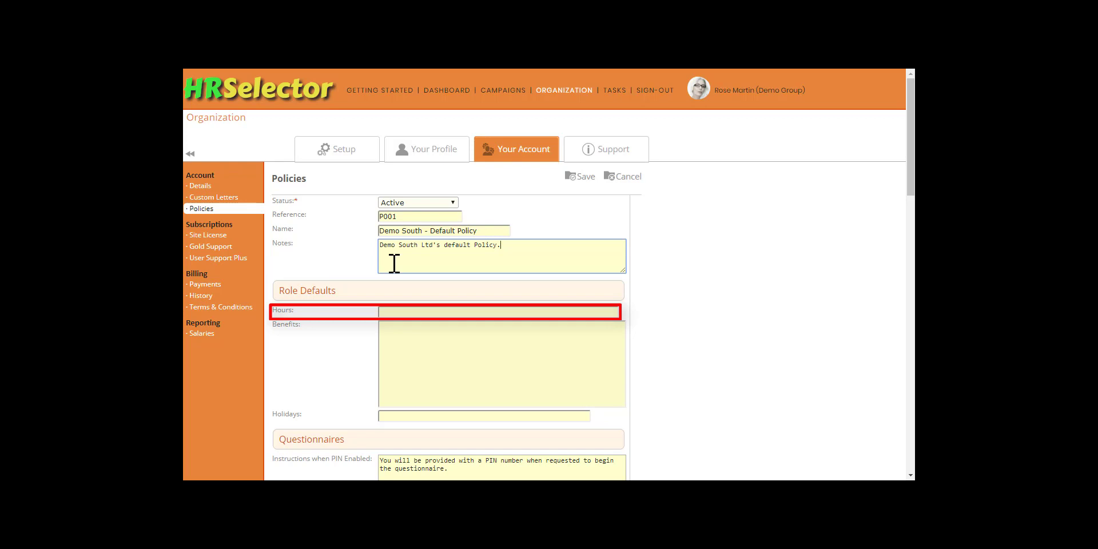
pyautogui.press('Tab')
pyautogui.write('40')
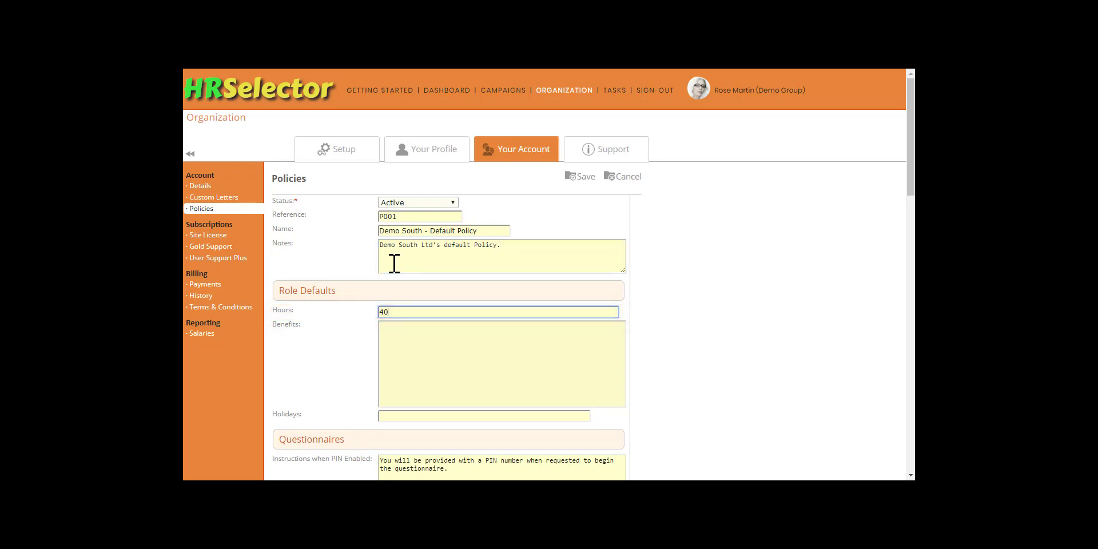
# - List six benefits, from company contribution pension plan to car salary sacrifice scheme, and format them as a bulleted list
pyautogui.press('Tab')
pyautogui.write('Company contribution pension plan')
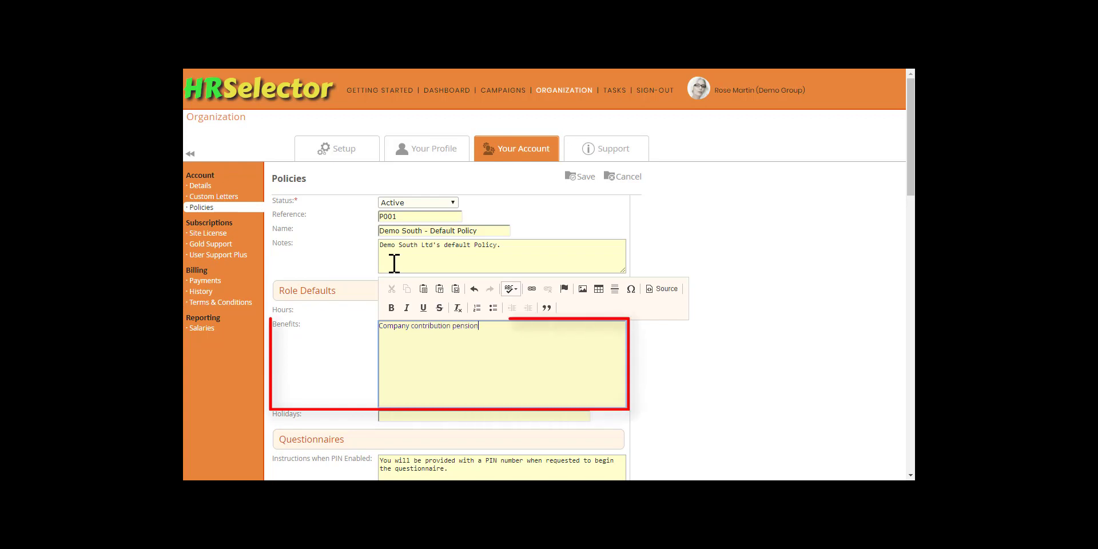
pyautogui.press('Return')
pyautogui.write('Cash back health care scheme')
pyautogui.press('Return')
pyautogui.write('Life assurance')
pyautogui.press('Return')
pyautogui.write('20 days full pay sick days (after three months service)')
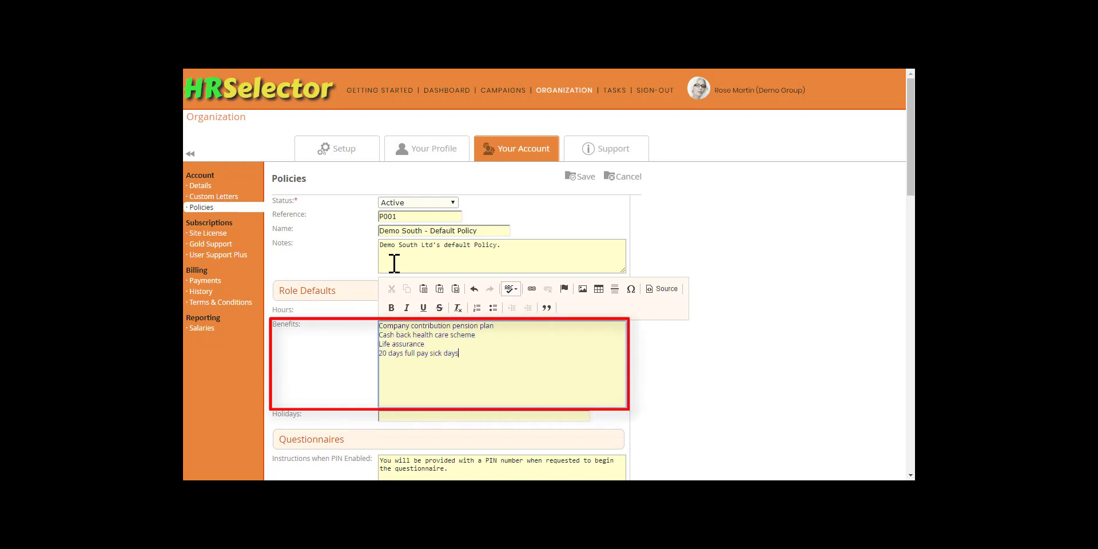
pyautogui.press('Return')
pyautogui.write('Salary sacrifice childcare vouchers')
pyautogui.press('Return')
pyautogui.write('Car salary sacrifice scheme')
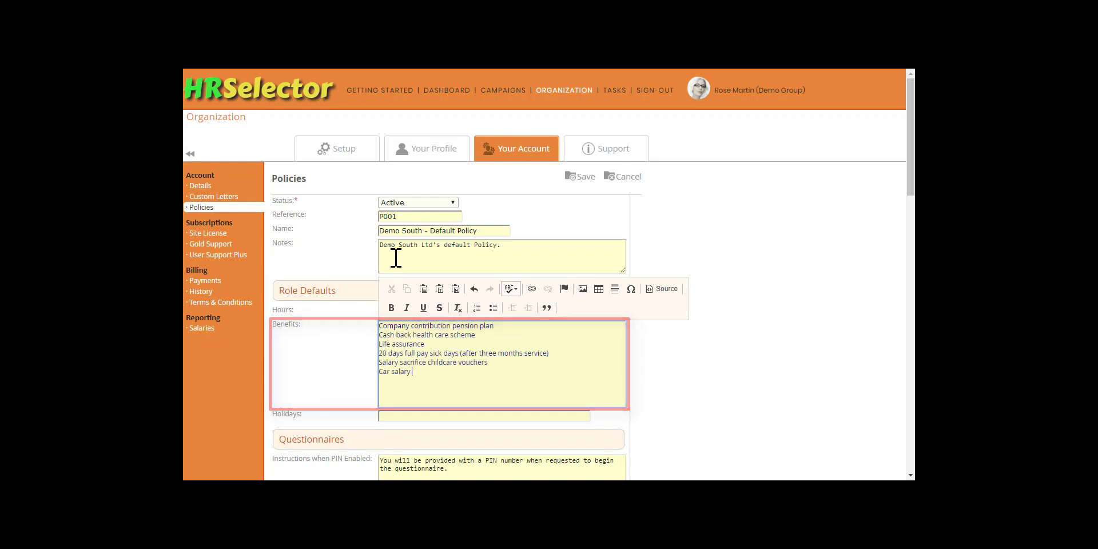
pyautogui.hotkey('ctrl', 'a')
pyautogui.click(491, 308)
# - Set holidays to "35 Days annual leave (Including 8 days public holiday)"
pyautogui.press('Tab')
pyautogui.write('35 ')
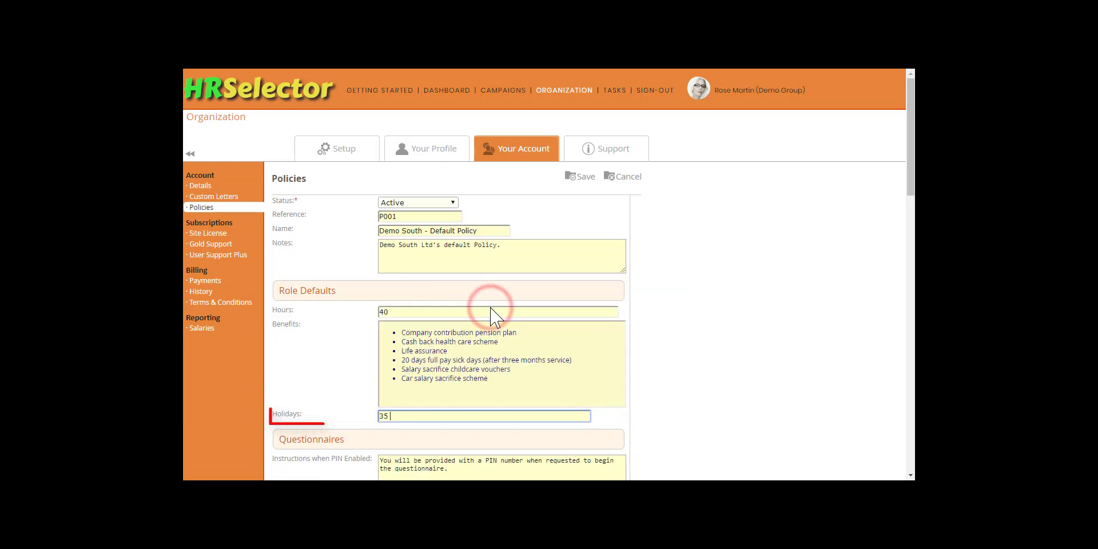
pyautogui.write('Days annual leave (Including ')
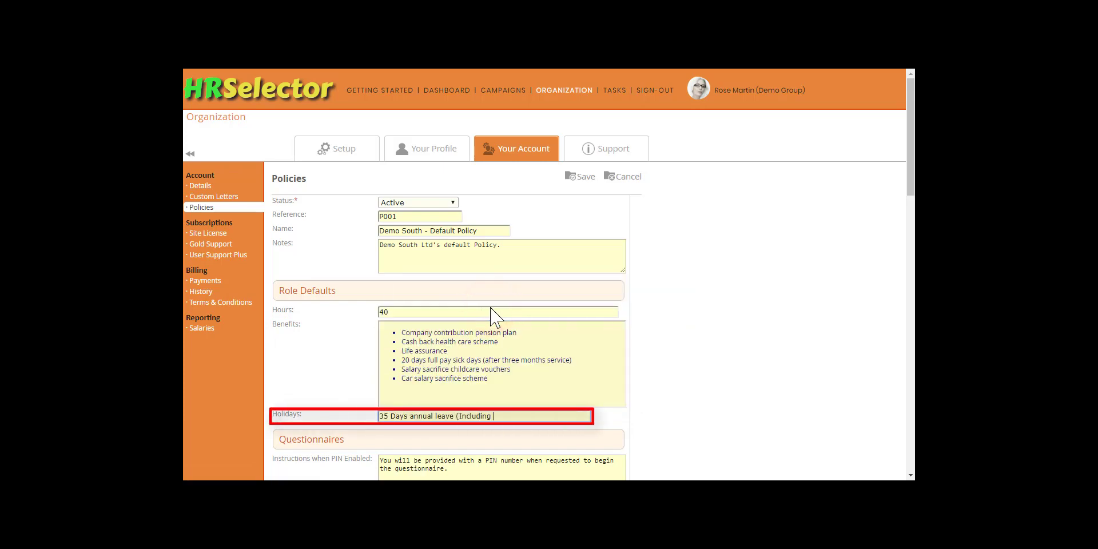
pyautogui.write('8 days public holiday)')
# - Paste the Demo South company description into the Advert field and enlarge the field to show it
pyautogui.scroll(-6, 490, 317)
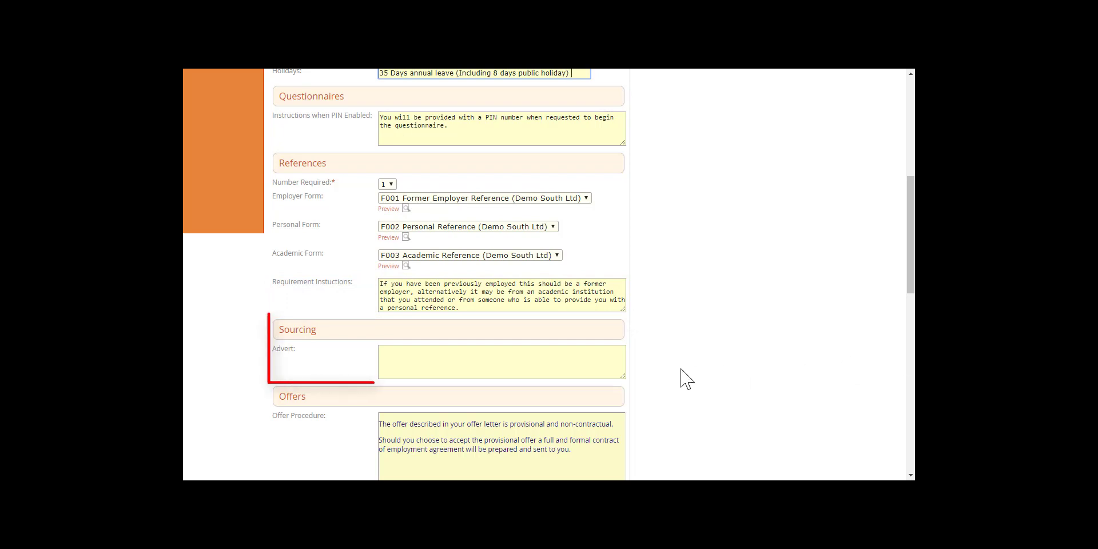
pyautogui.click(387, 355)
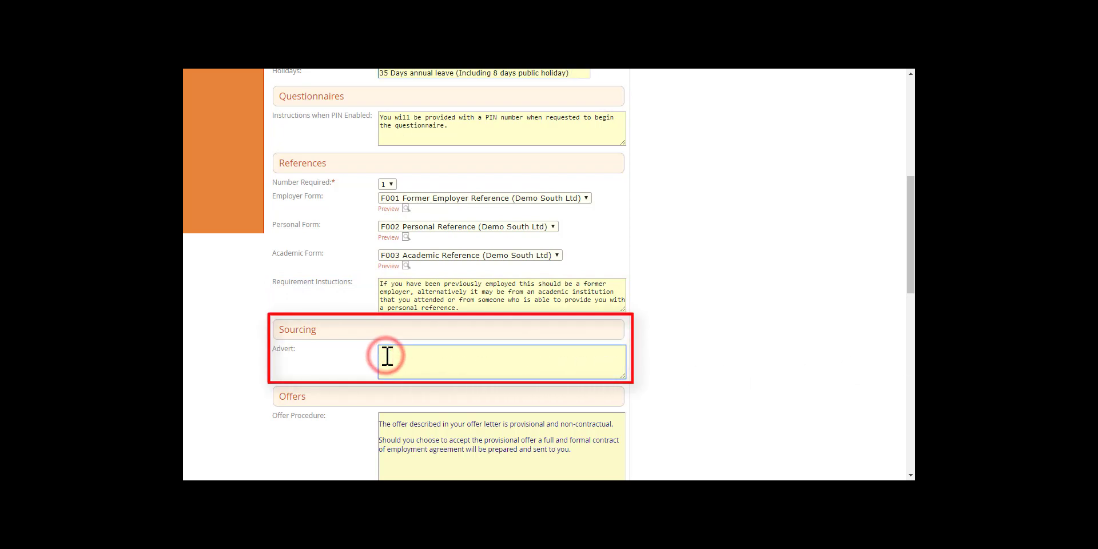
pyautogui.hotkey('ctrl', 'v')
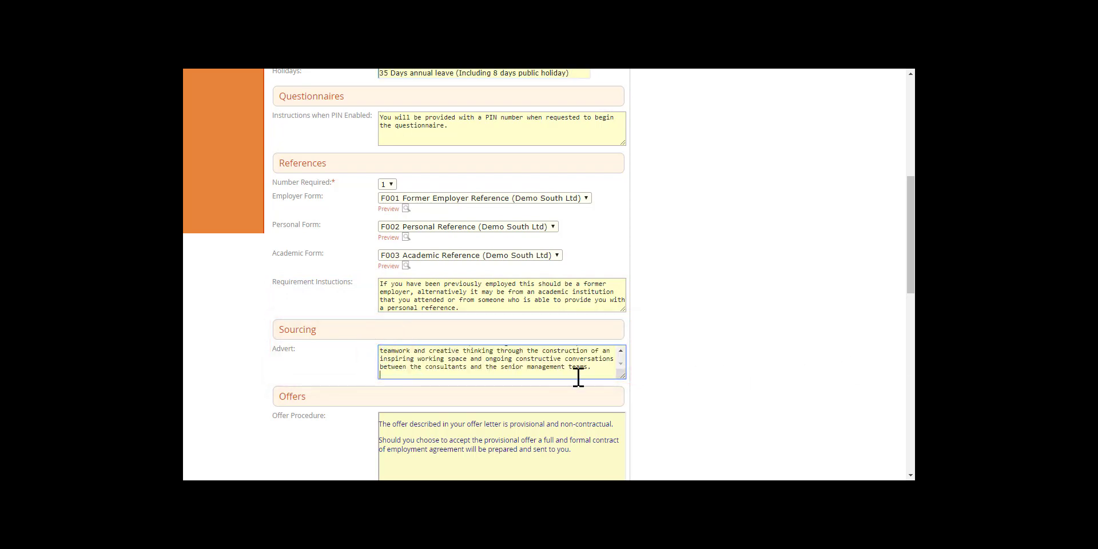
pyautogui.moveTo(623, 376); pyautogui.dragTo(627, 503)
# - Save the policy changes and confirm the save
pyautogui.moveTo(909, 253); pyautogui.dragTo(909, 284)
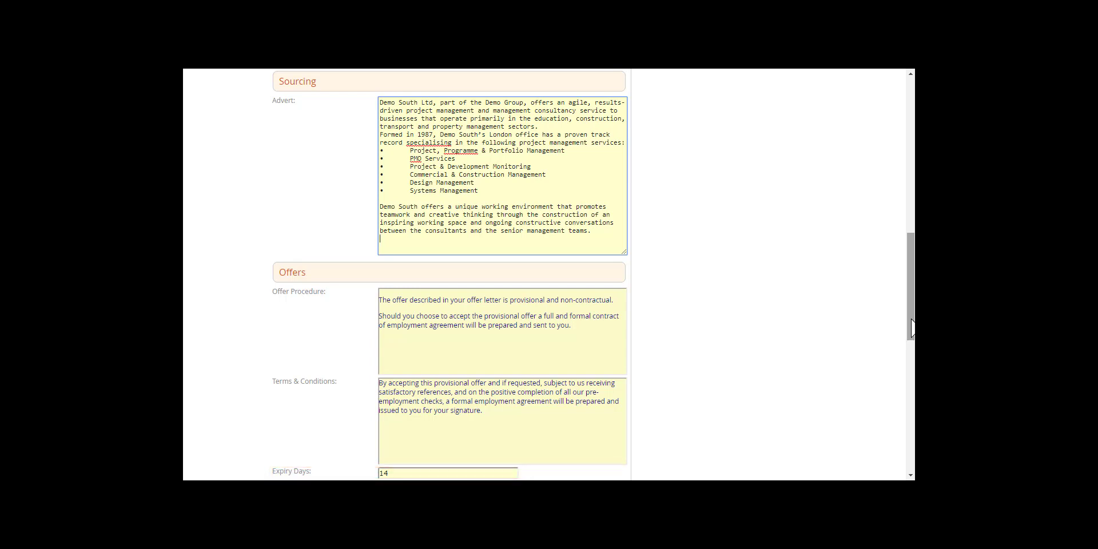
pyautogui.click(911, 328)
pyautogui.moveTo(911, 328); pyautogui.dragTo(912, 435)
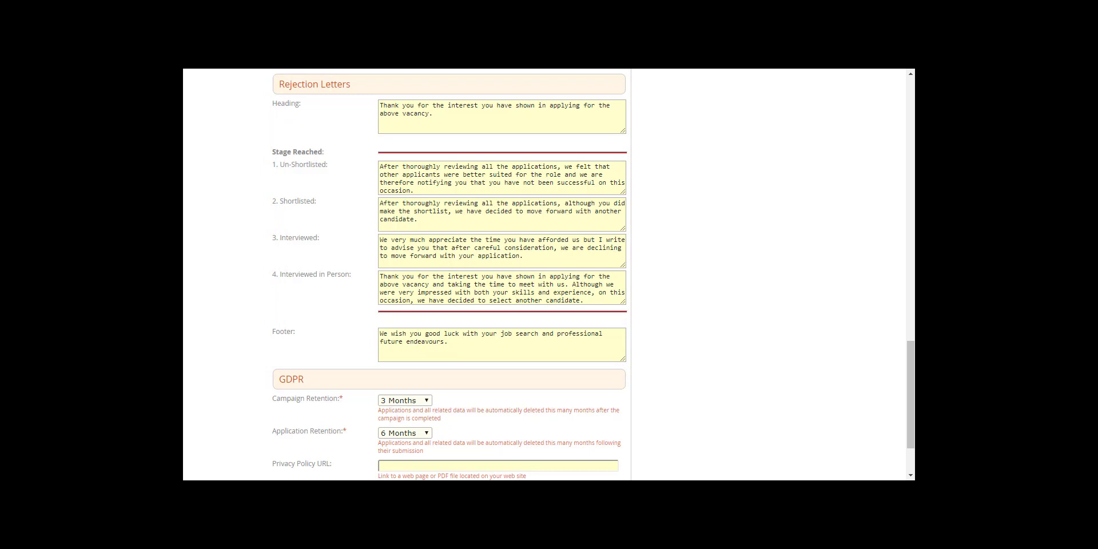
pyautogui.click(911, 434)
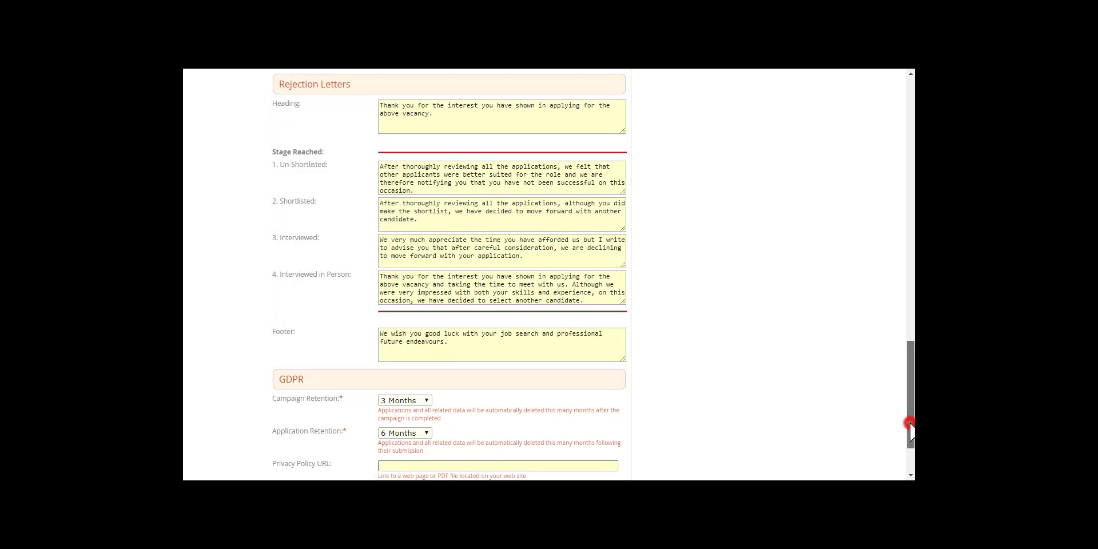
pyautogui.moveTo(911, 424); pyautogui.dragTo(908, 424)
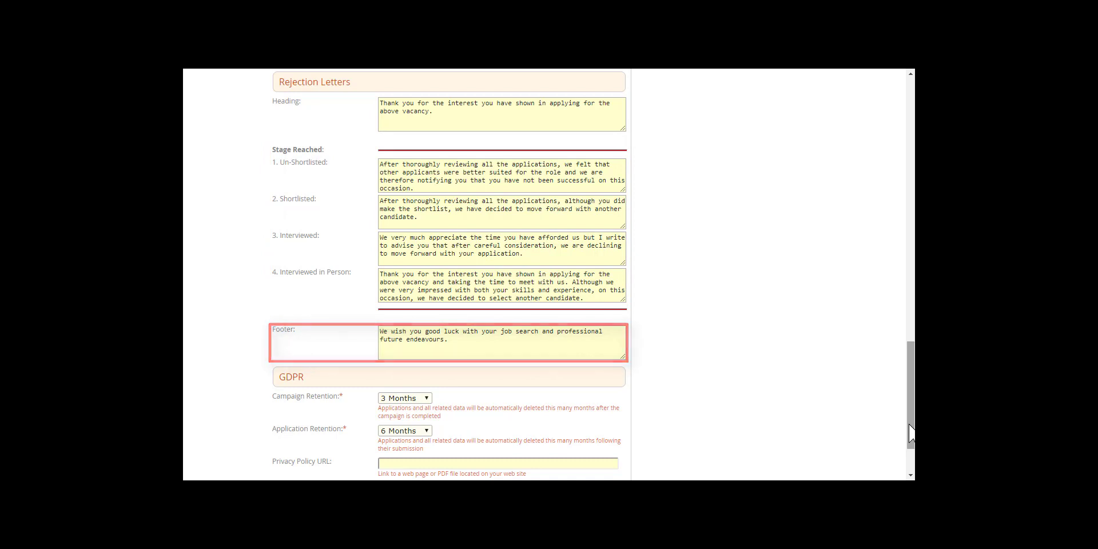
pyautogui.moveTo(910, 433); pyautogui.dragTo(903, 470)
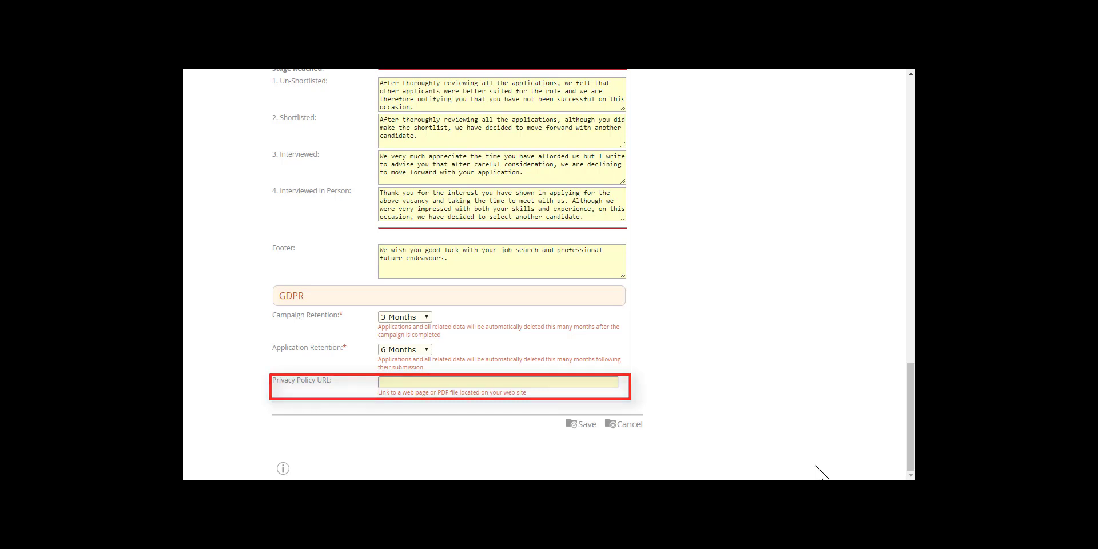
pyautogui.click(583, 424)
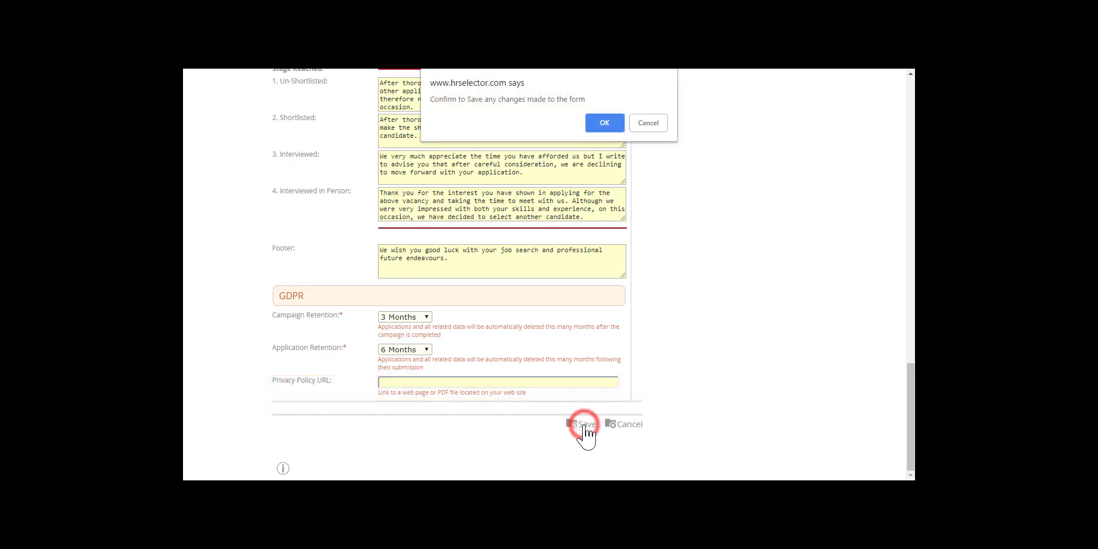
pyautogui.click(600, 123)
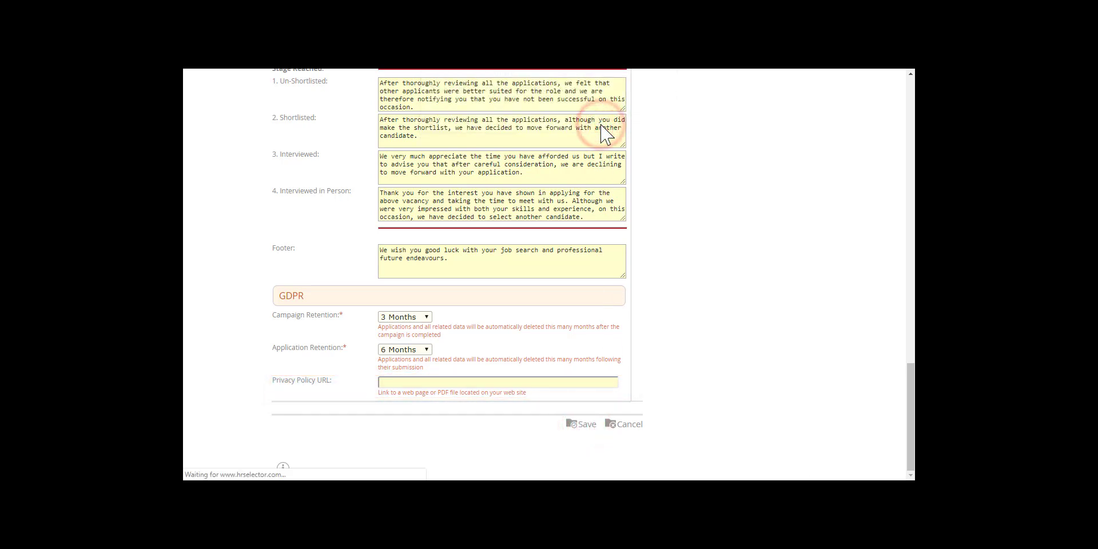